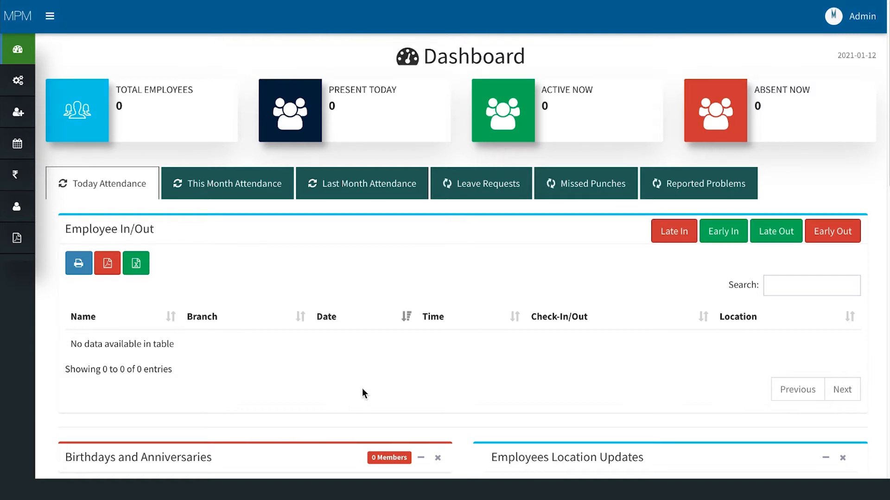
In the Salary & Leave Heads setup, add a salary head "Head for Monthly Variable" with operator Addition and head type VARIABLE.
mouse_move(18, 81)
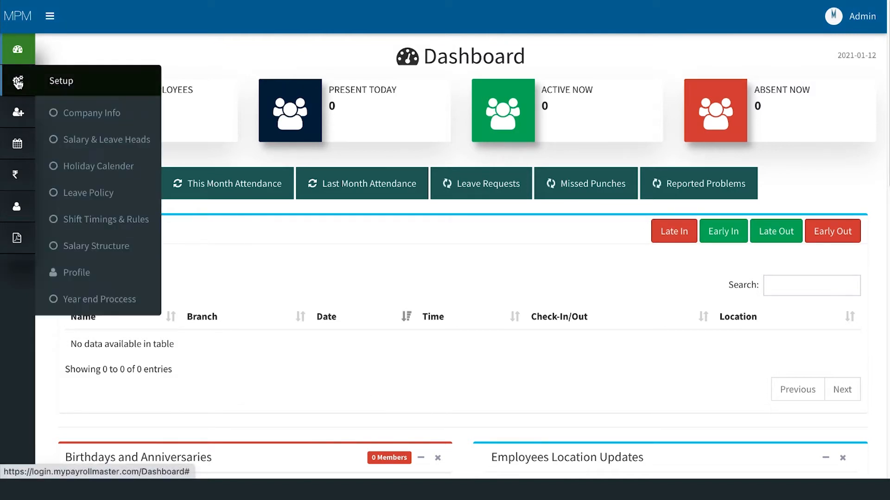
left_click(111, 146)
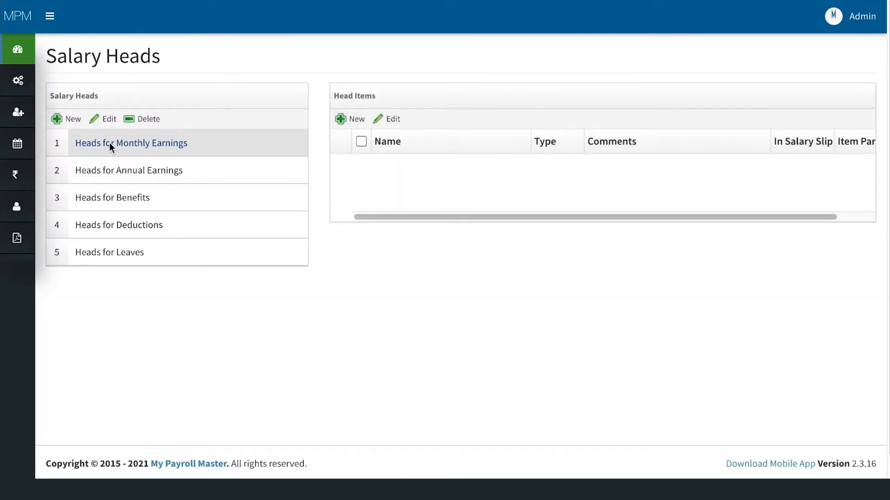
left_click(66, 118)
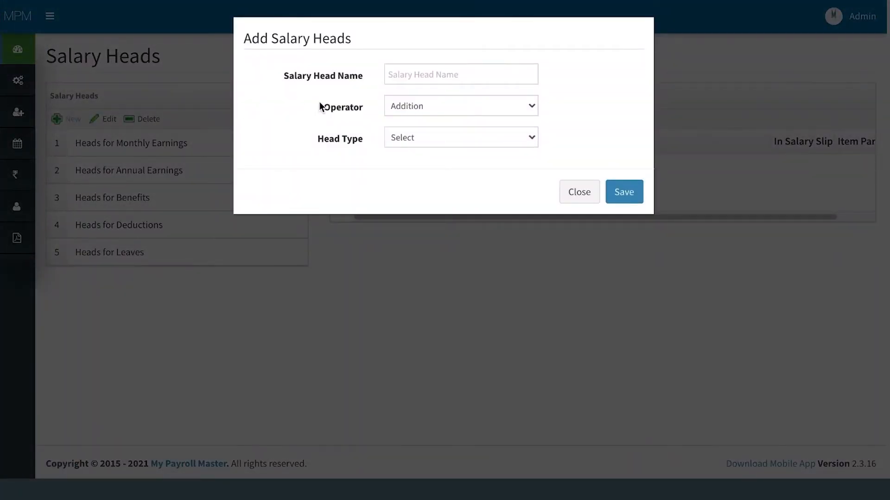
left_click(430, 79)
type("Head for Monthly Variable")
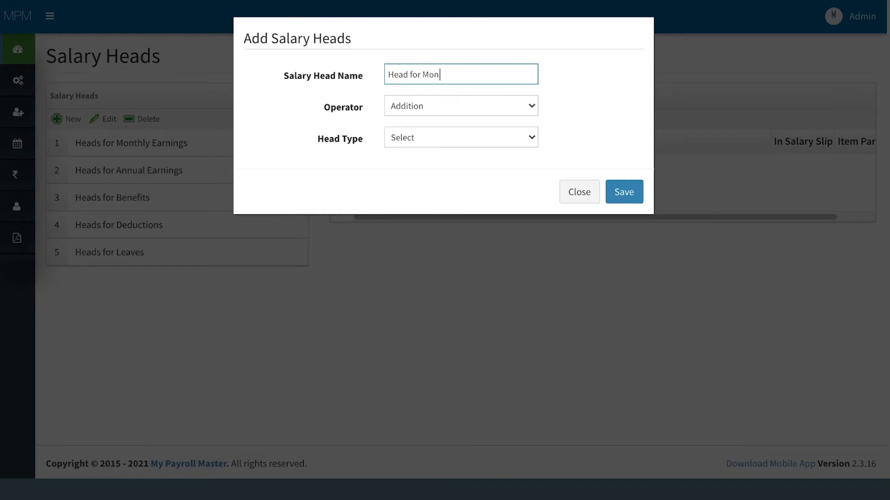
left_click(455, 104)
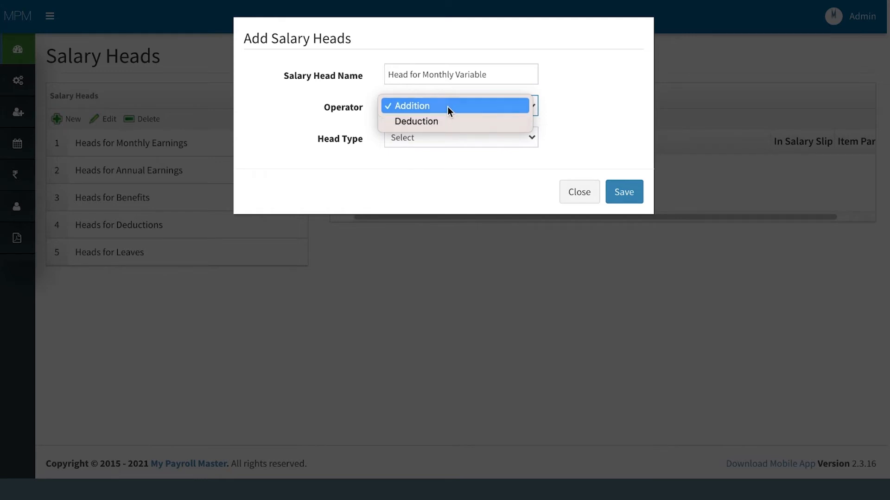
left_click(448, 106)
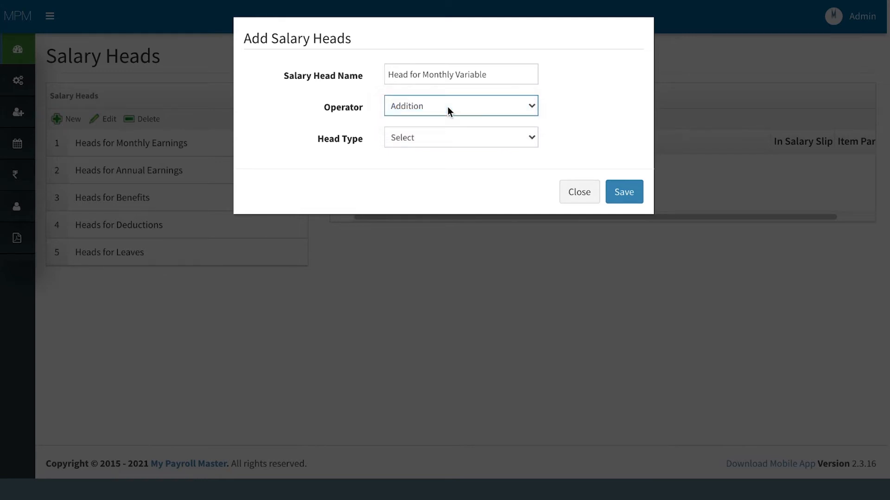
left_click(447, 138)
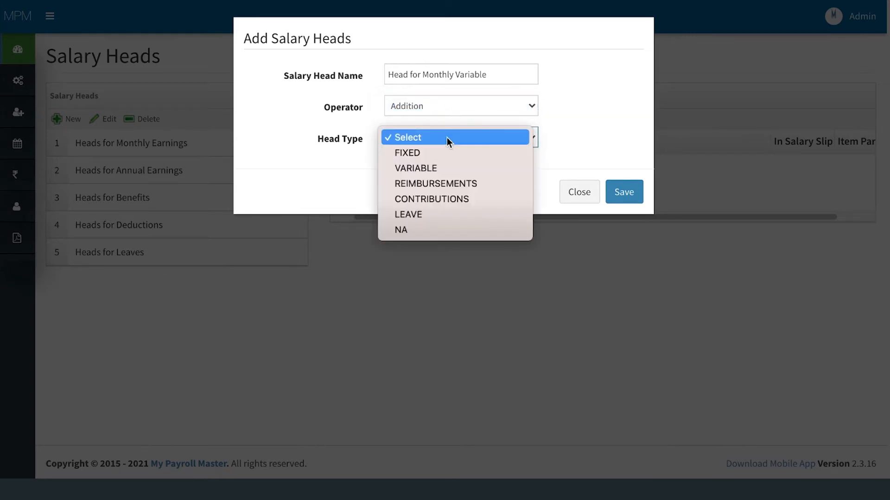
left_click(440, 167)
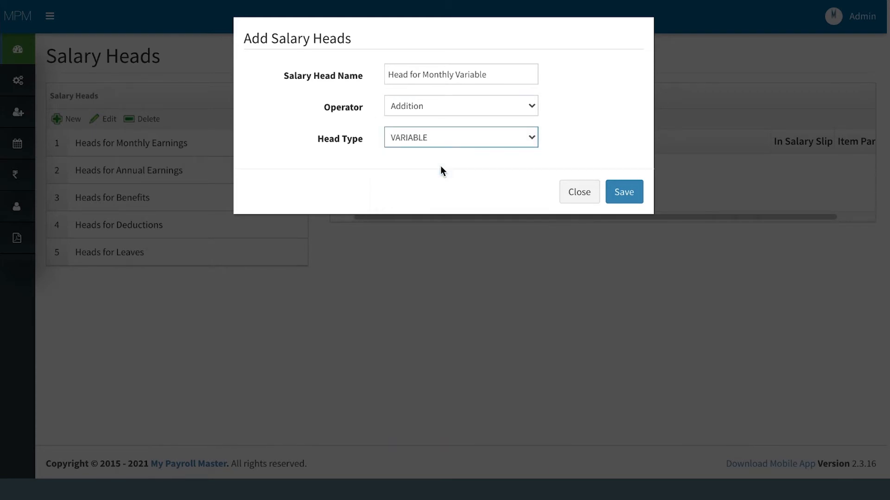
left_click(624, 192)
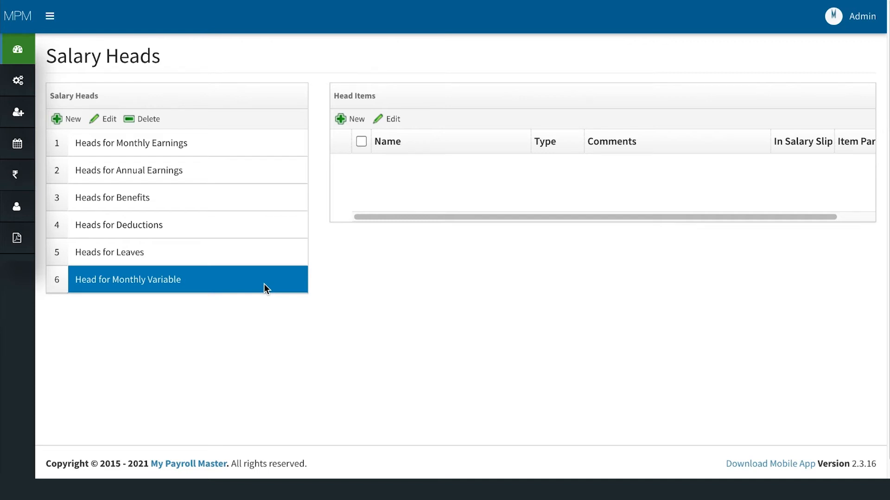
Start a new head item under Head for Monthly Variable, named "Over Time" with item type Limit.
left_click(357, 119)
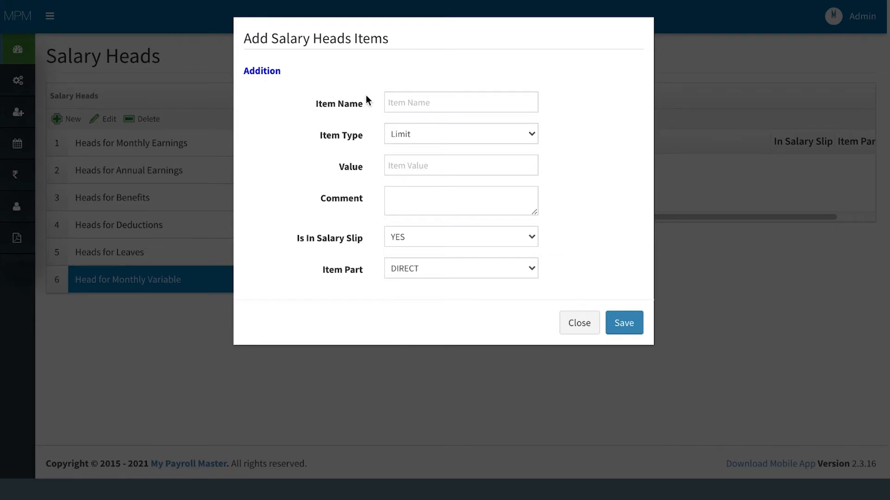
left_click(423, 106)
type("Over Time")
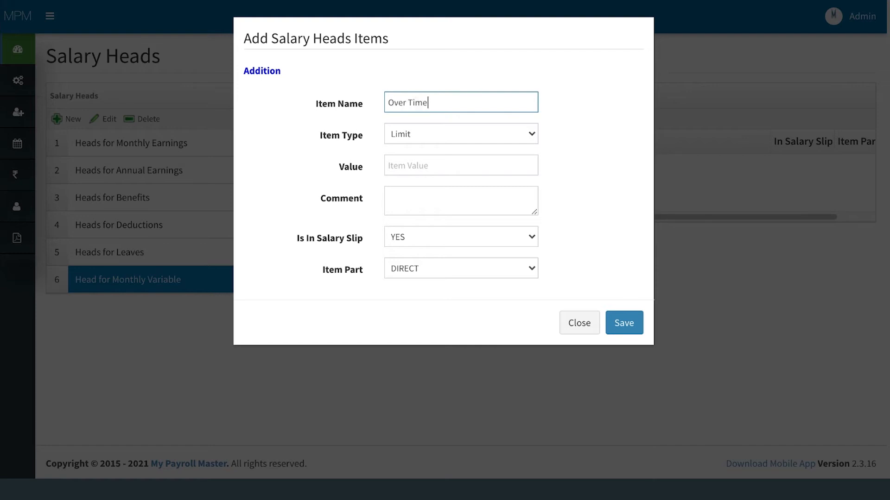
left_click(434, 135)
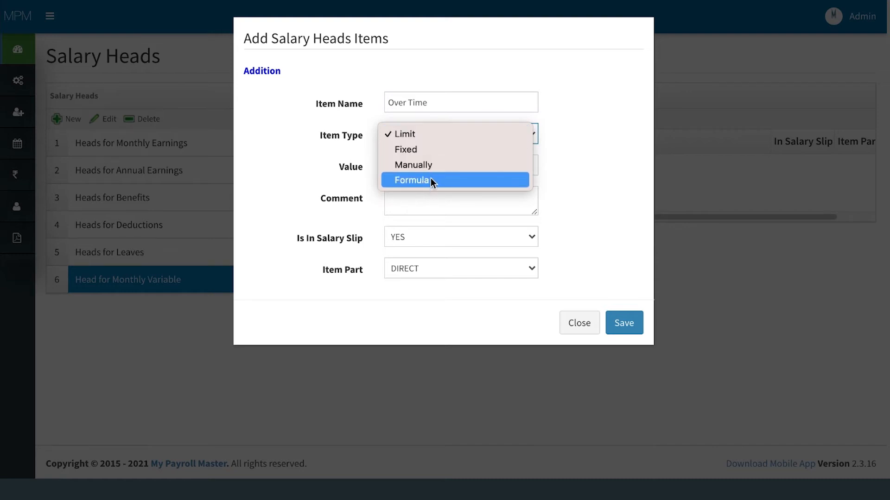
left_click(424, 138)
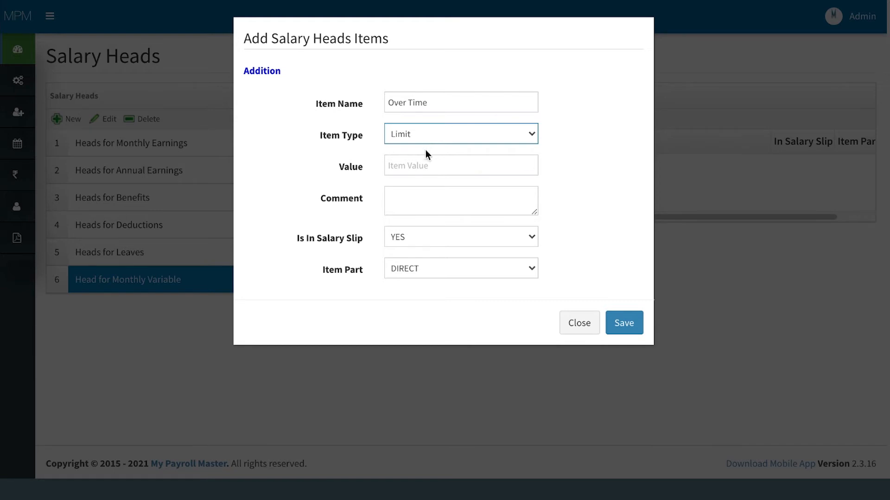
left_click(424, 167)
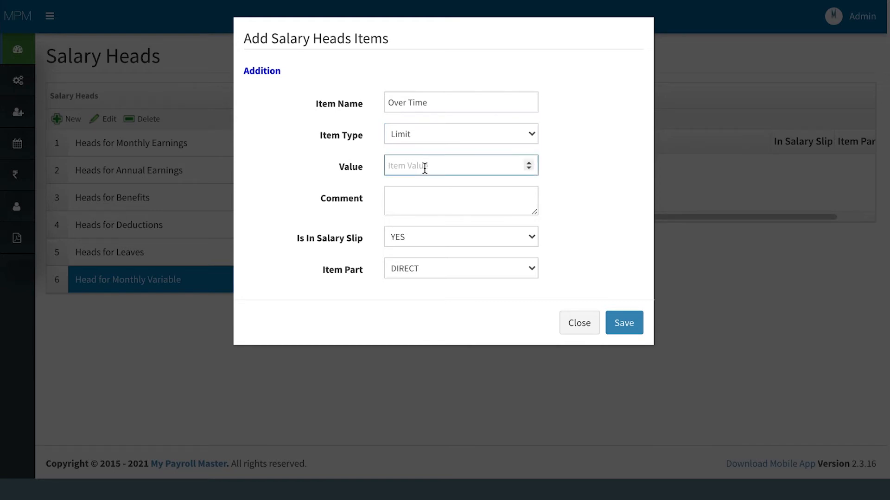
Try Fixed, Manually and Formula in turn as the Over Time item's type.
left_click(434, 133)
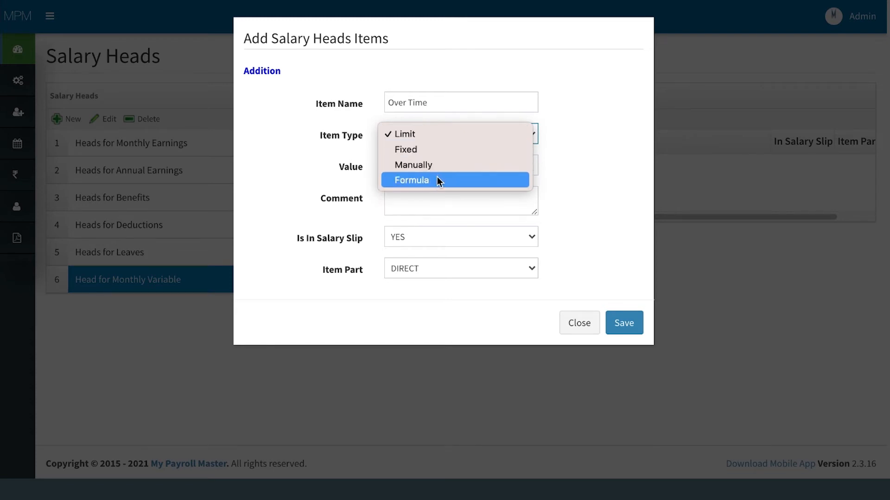
left_click(440, 150)
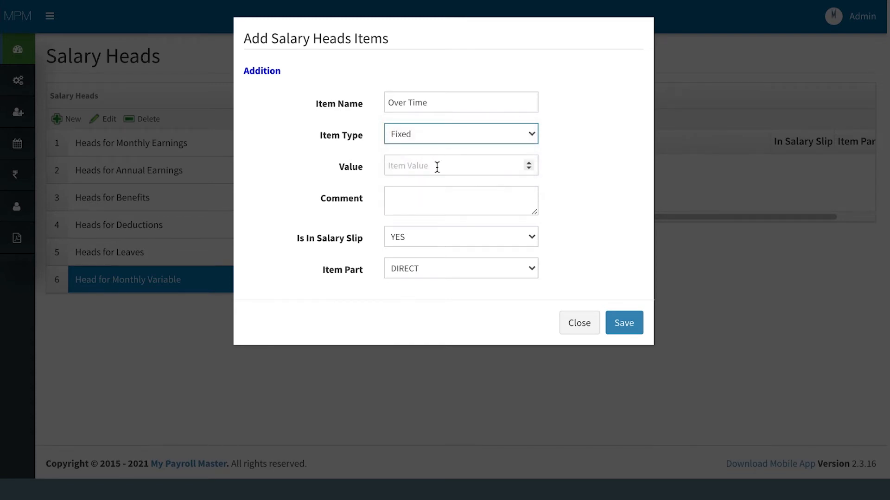
left_click(437, 167)
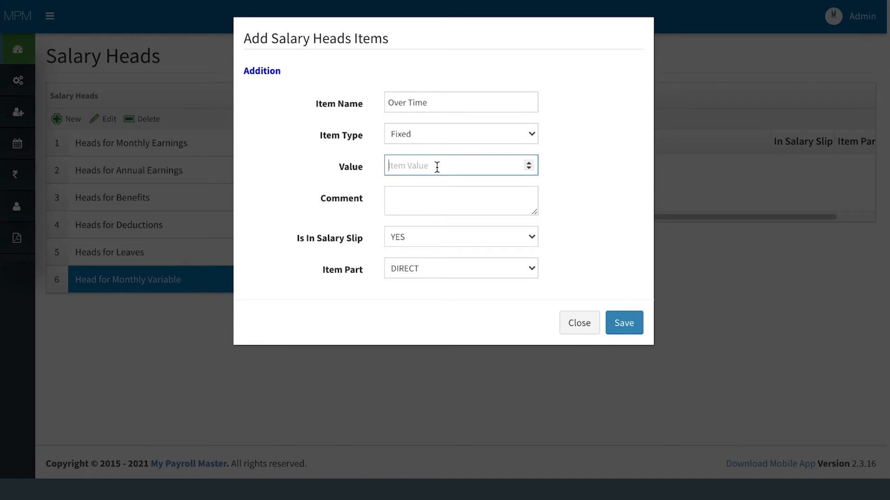
left_click(449, 138)
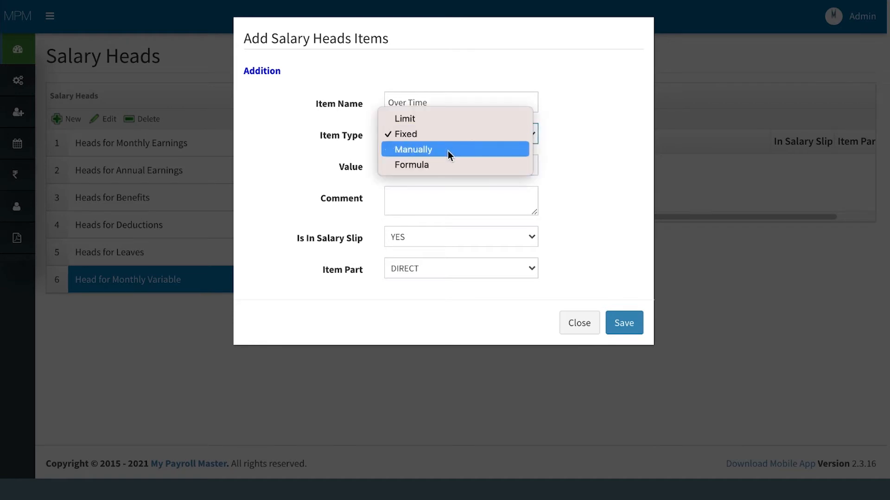
left_click(448, 151)
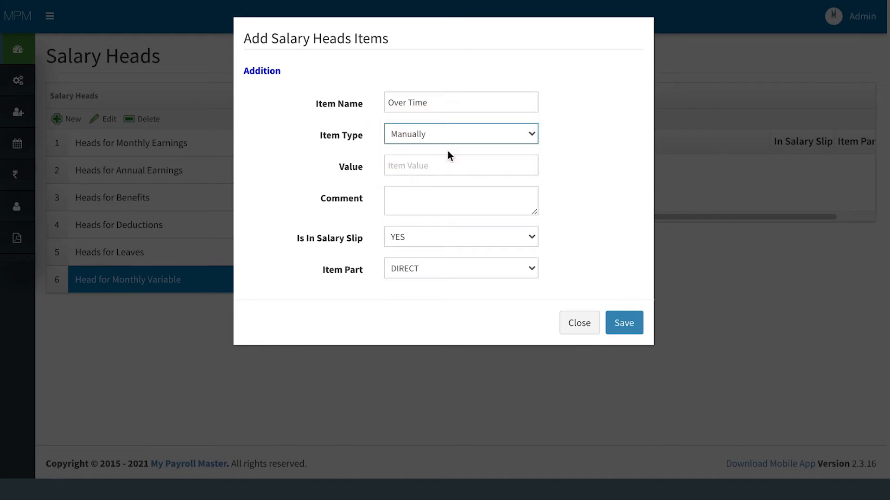
left_click(445, 165)
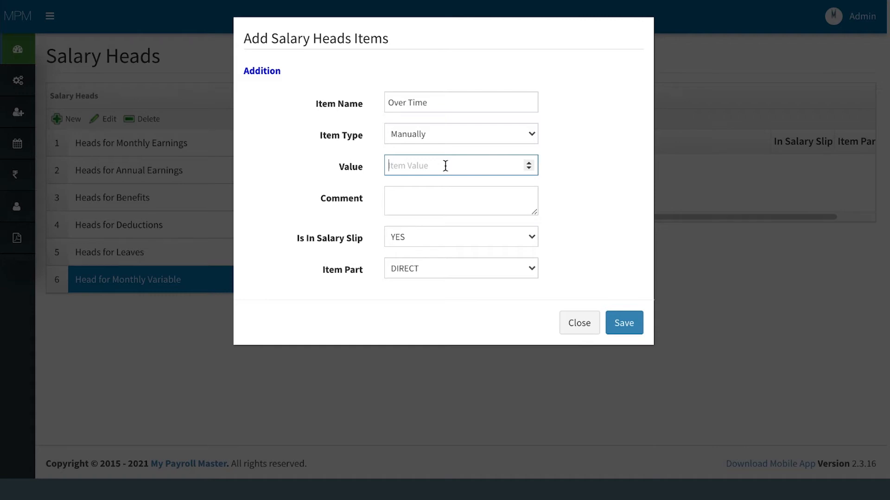
left_click(457, 138)
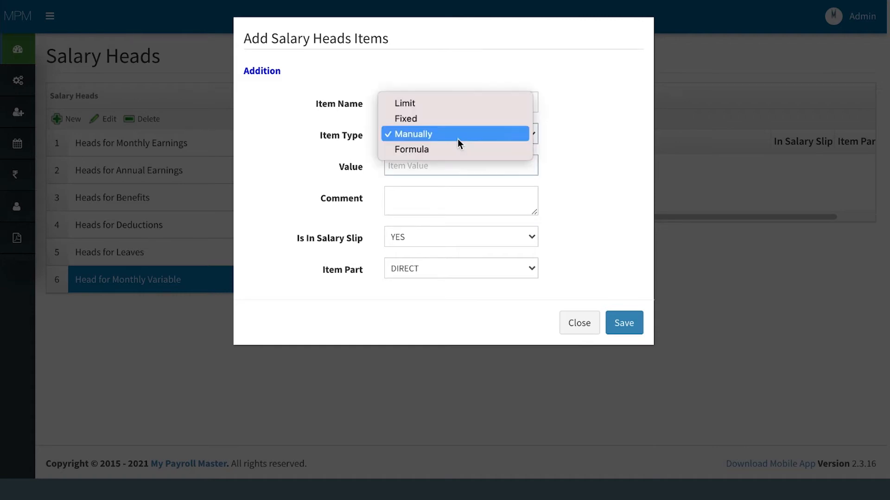
left_click(455, 152)
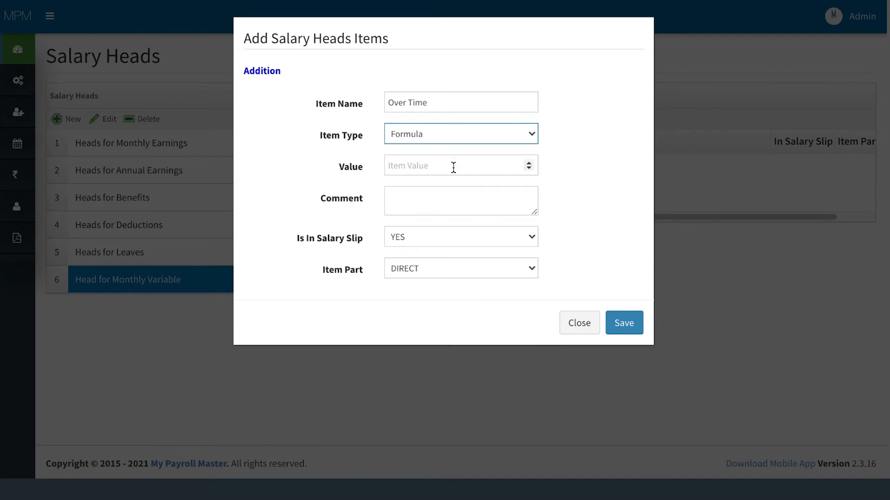
Set the Over Time item's value to 0 and its comment to "Extra Time".
left_click(453, 168)
type("0")
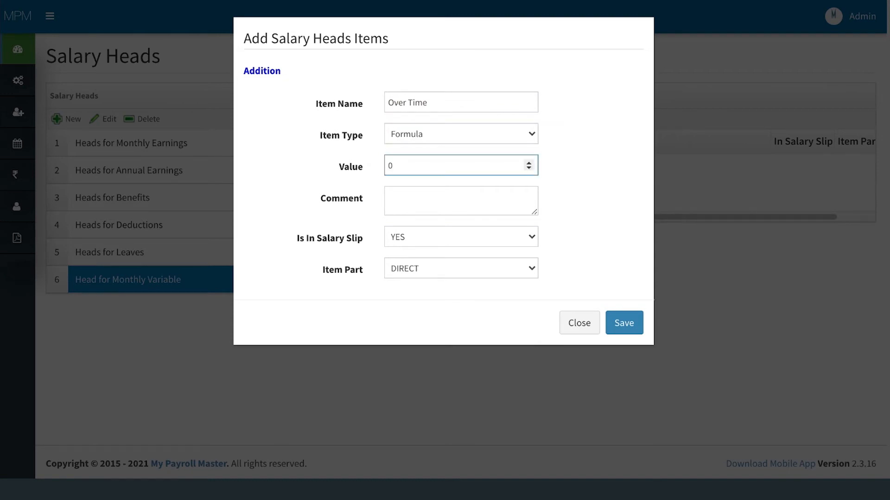
left_click(487, 209)
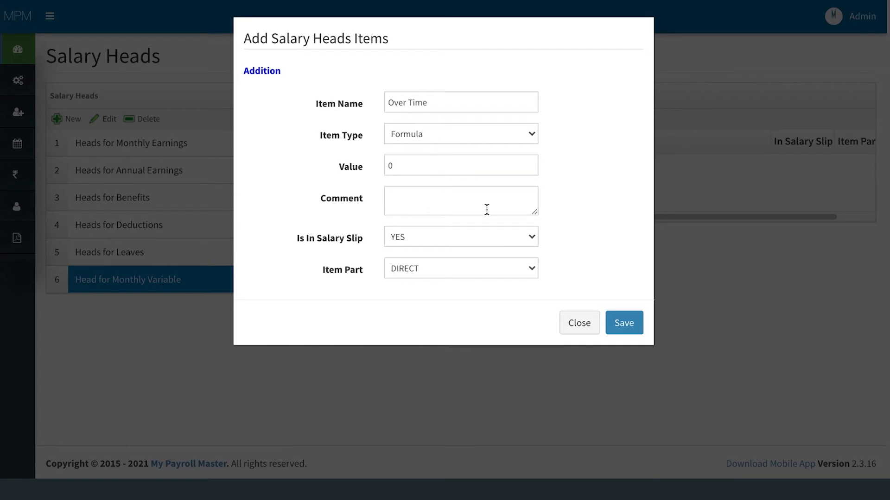
left_click(486, 210)
type("Extra Time")
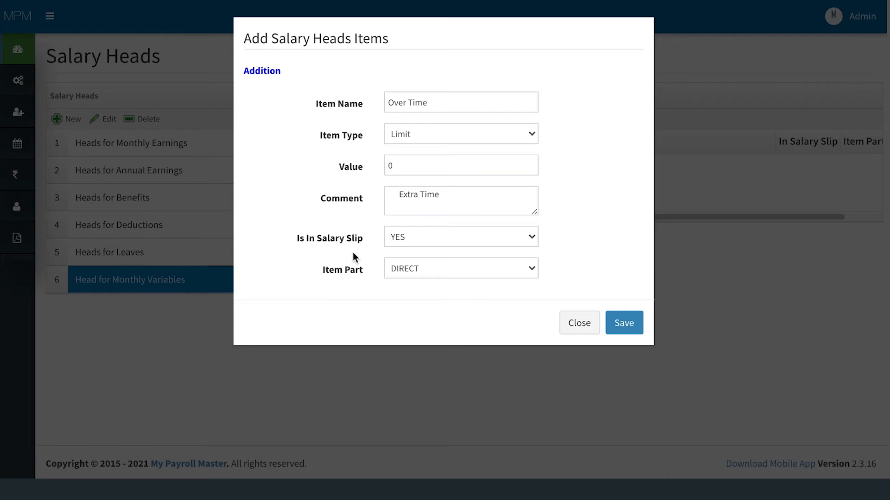
Save the Over Time item with Is In Salary Slip YES and Item Part DIRECT, and tick it in the head items list.
left_click(459, 240)
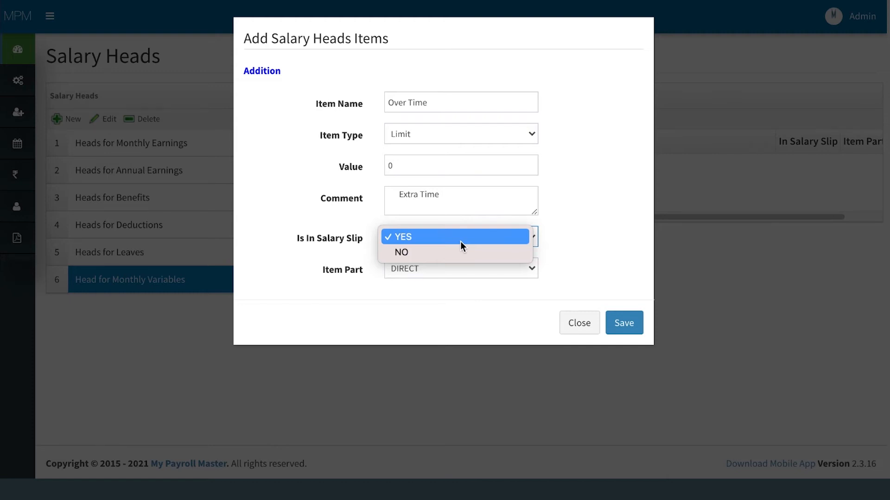
left_click(460, 241)
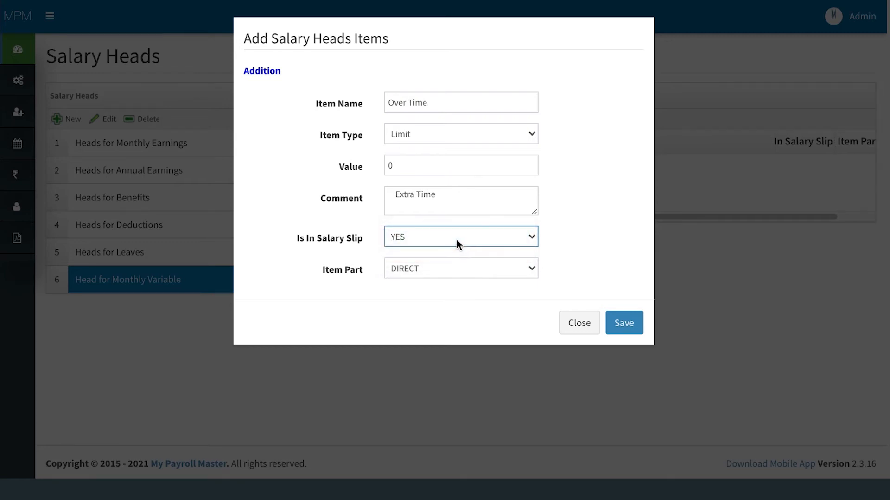
left_click(463, 269)
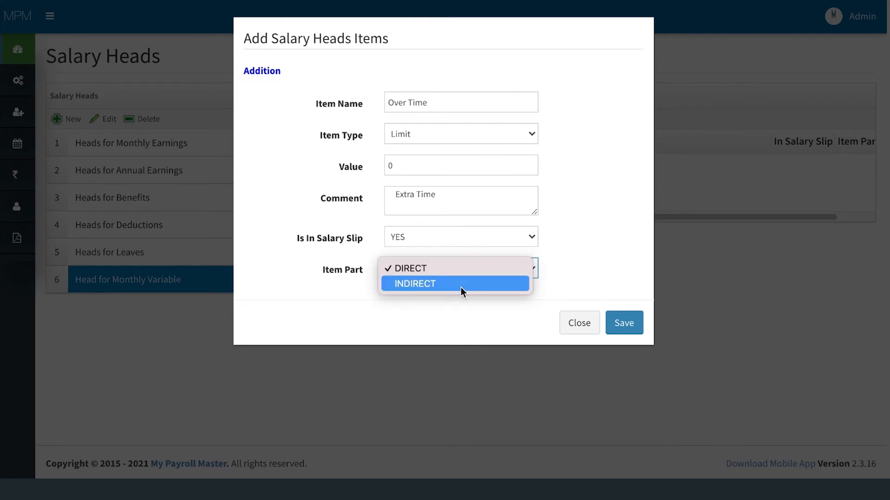
left_click(462, 270)
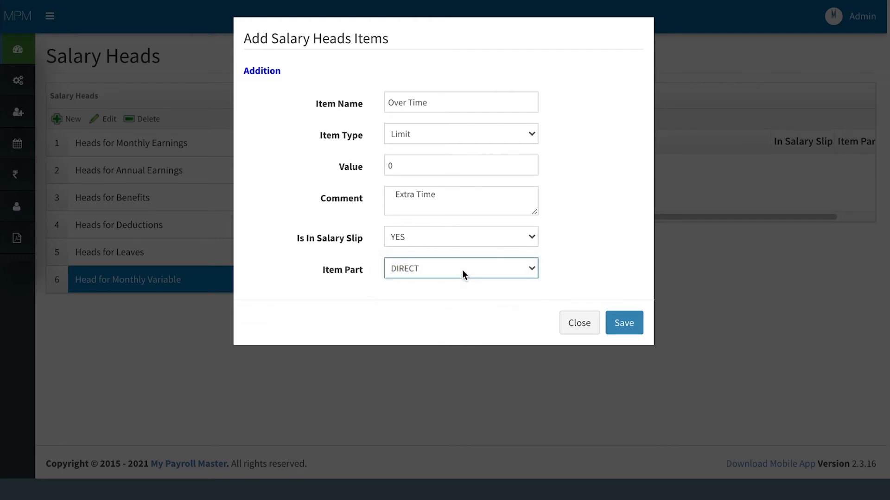
left_click(461, 274)
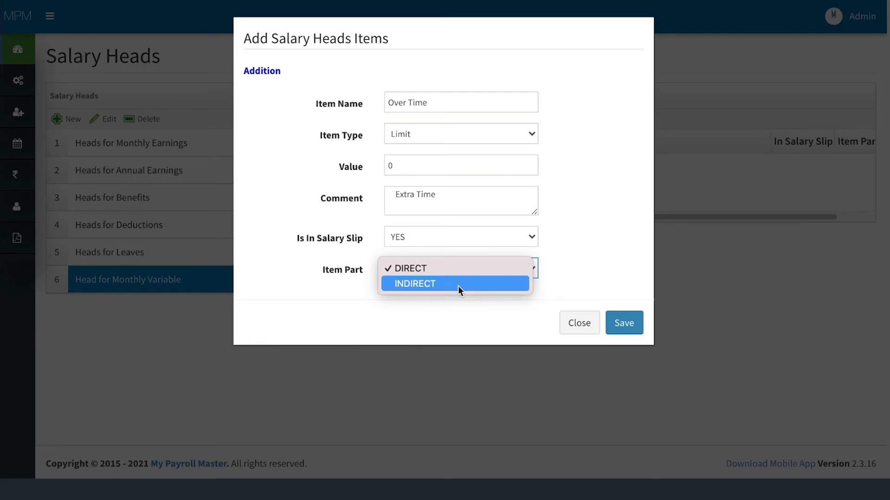
left_click(463, 271)
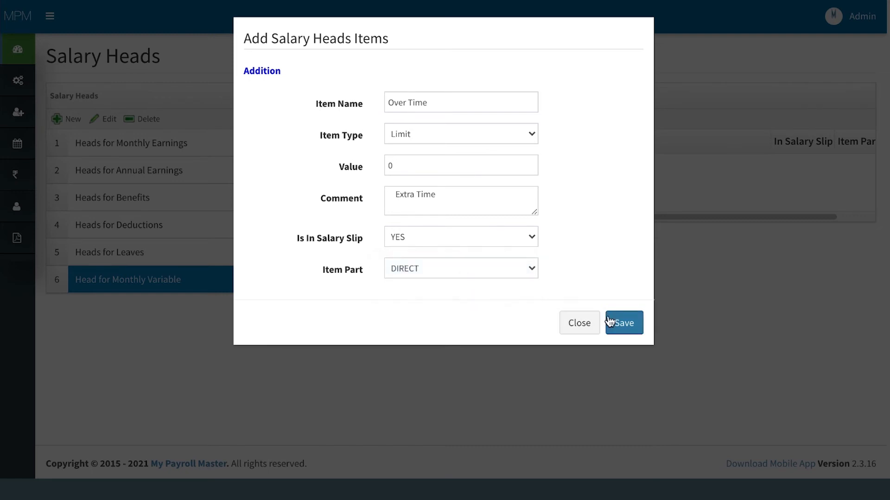
left_click(626, 325)
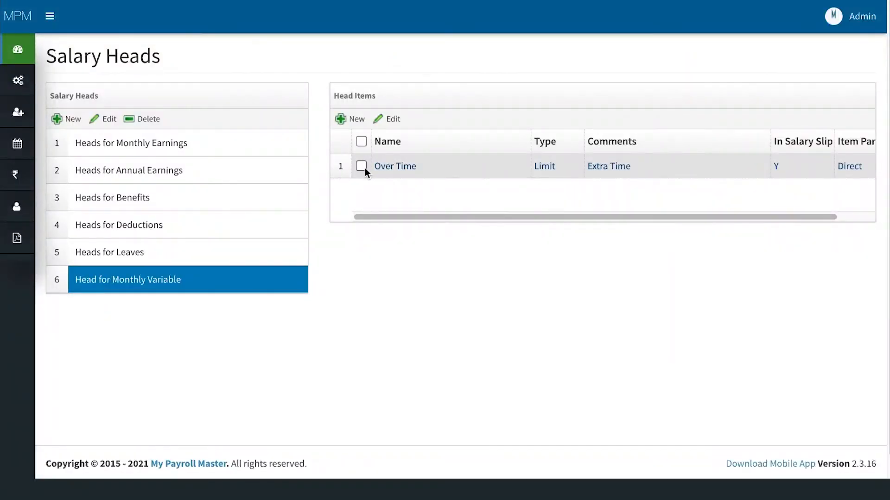
left_click(361, 166)
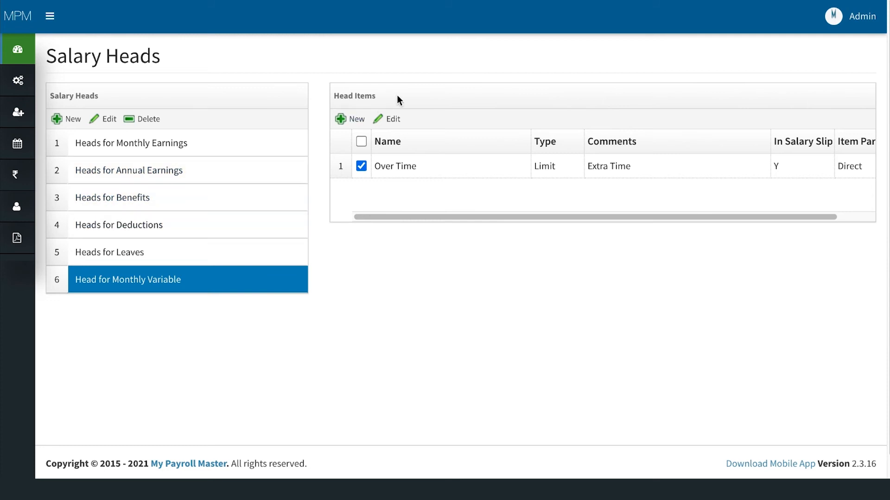
Review the head items listed under Heads for Monthly Earnings and Heads for Leaves.
left_click(281, 151)
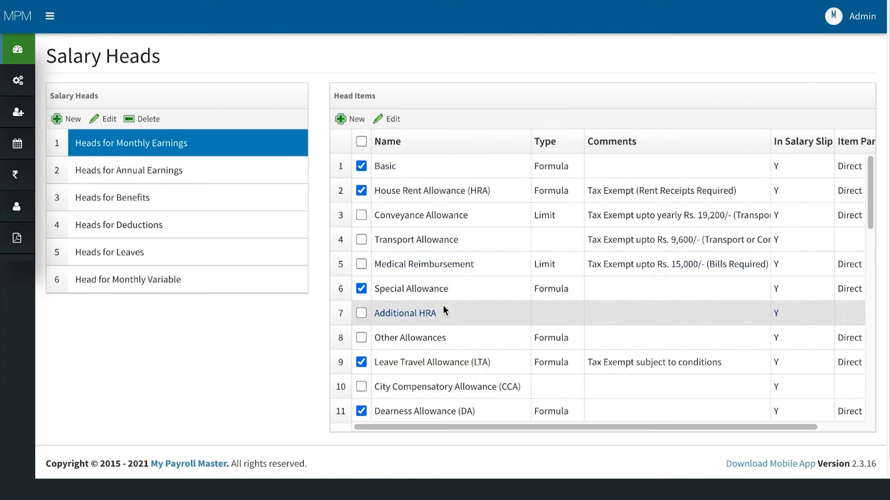
left_click(301, 254)
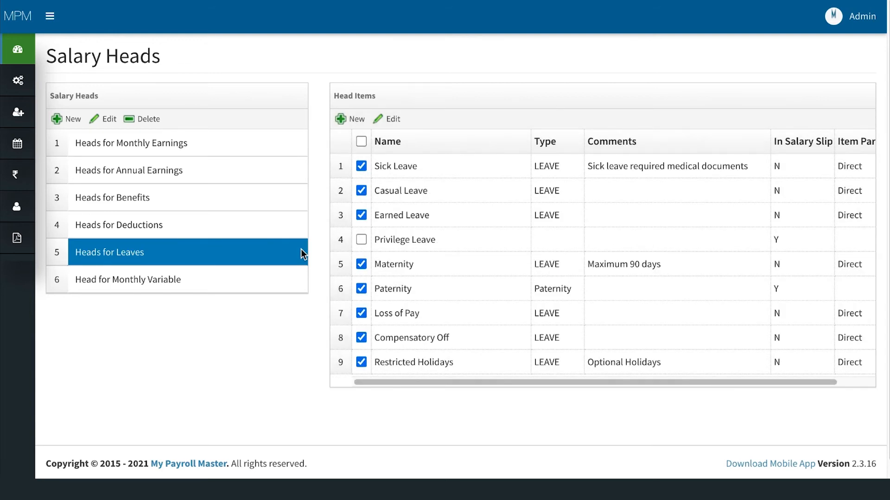
Start a new item under Heads for Leaves named "Covid 19" with type LEAVE and short name "C19".
left_click(358, 119)
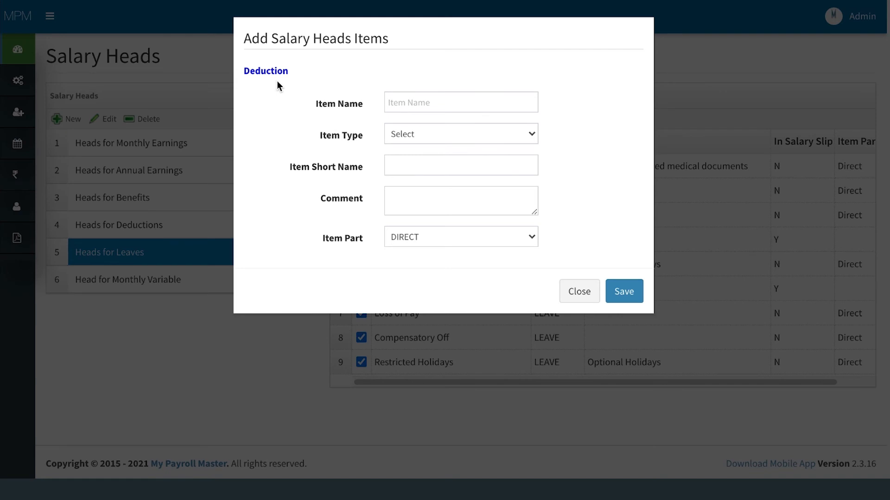
left_click(413, 103)
type("Covid 19")
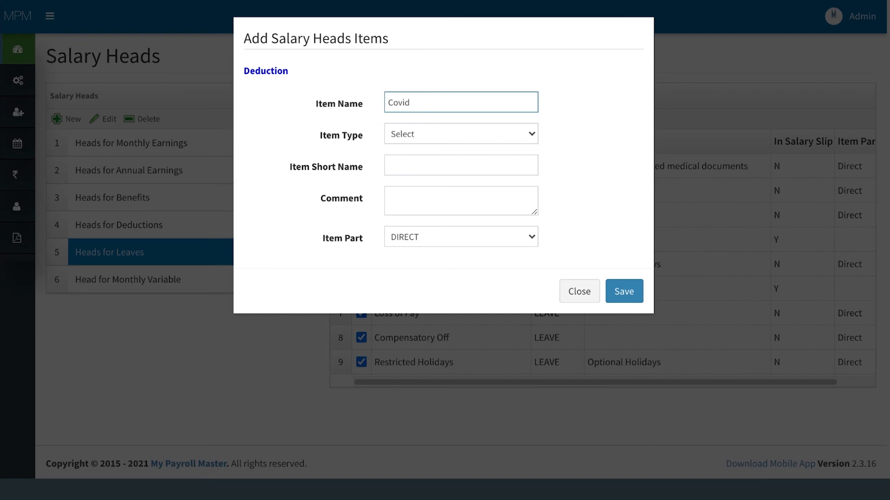
left_click(433, 131)
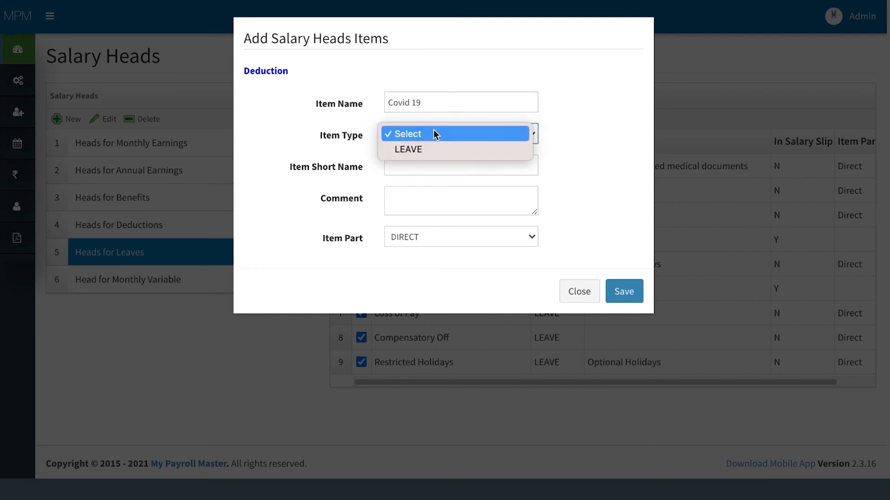
left_click(433, 147)
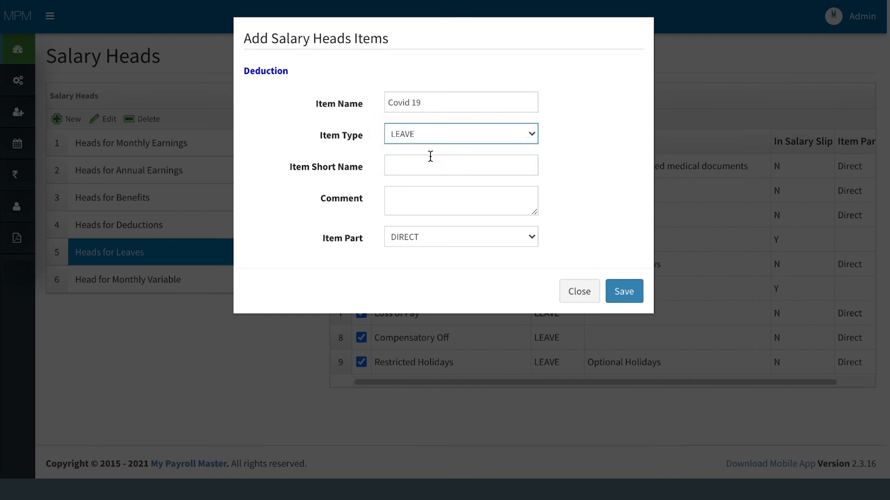
left_click(430, 159)
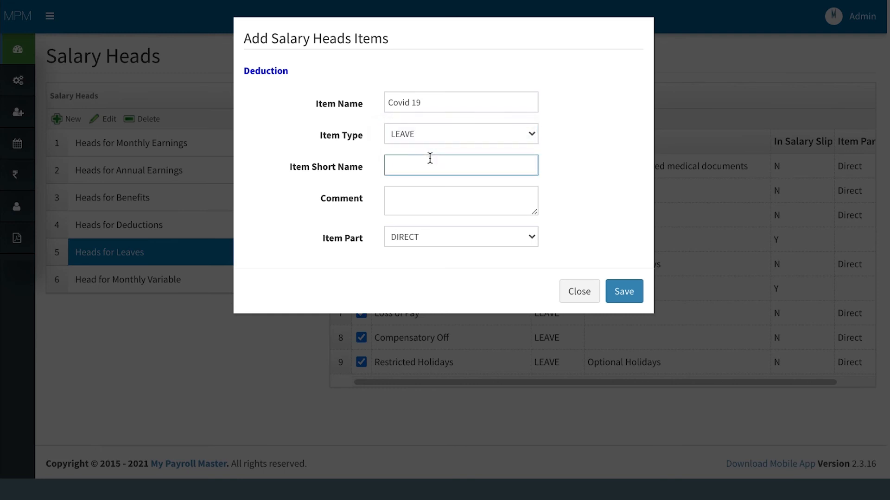
type("C19")
Save the Covid 19 item with comment "special leave covid 19" and Item Part DIRECT, and tick it in the head items list.
left_click(392, 193)
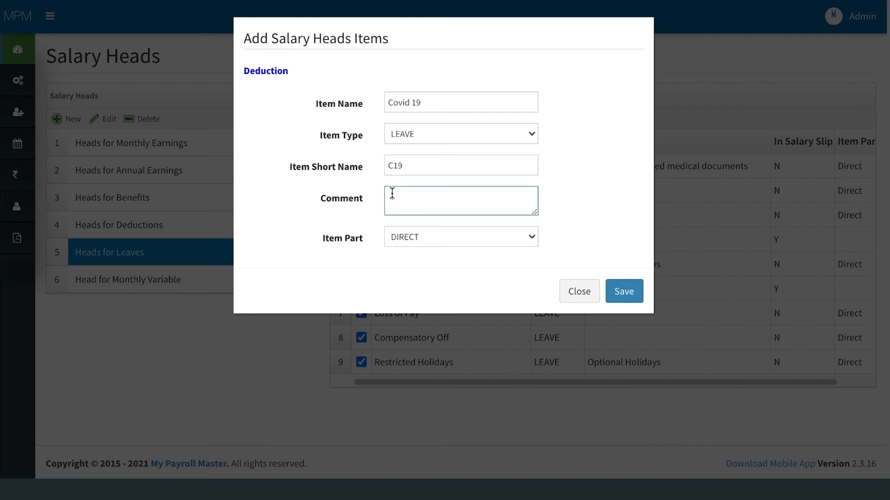
type("special leave covid 19")
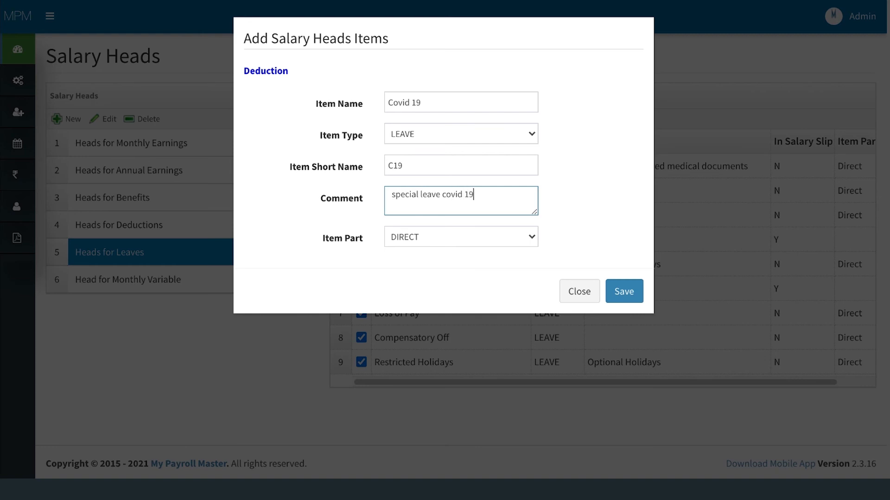
left_click(444, 239)
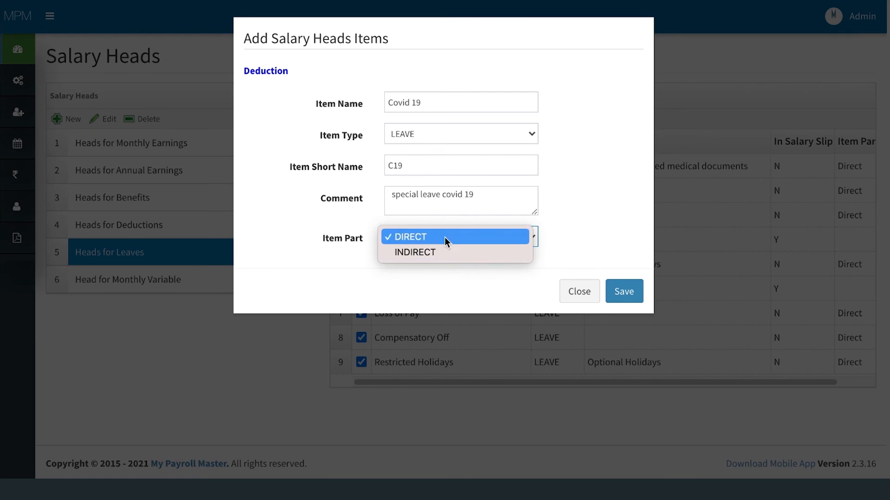
left_click(446, 238)
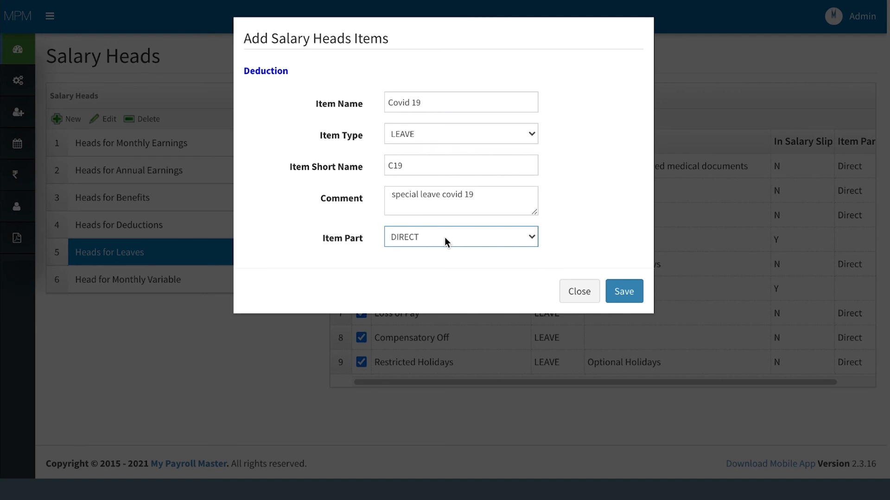
left_click(444, 238)
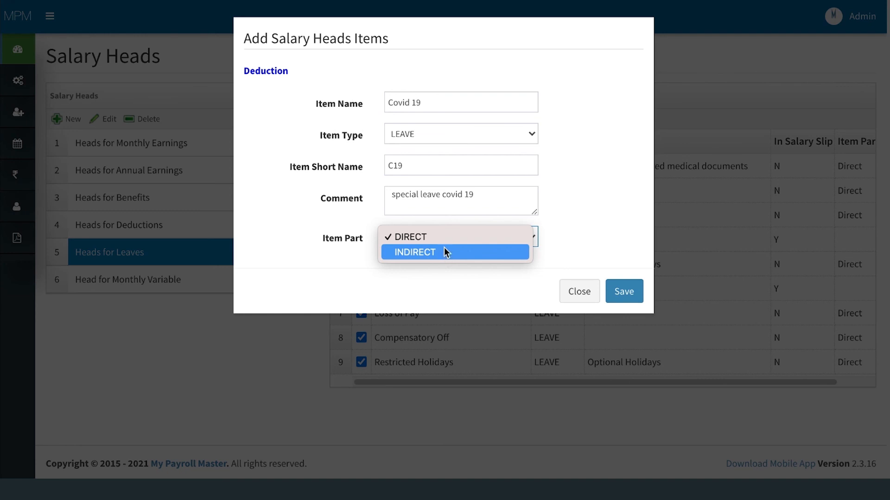
left_click(443, 239)
left_click(624, 292)
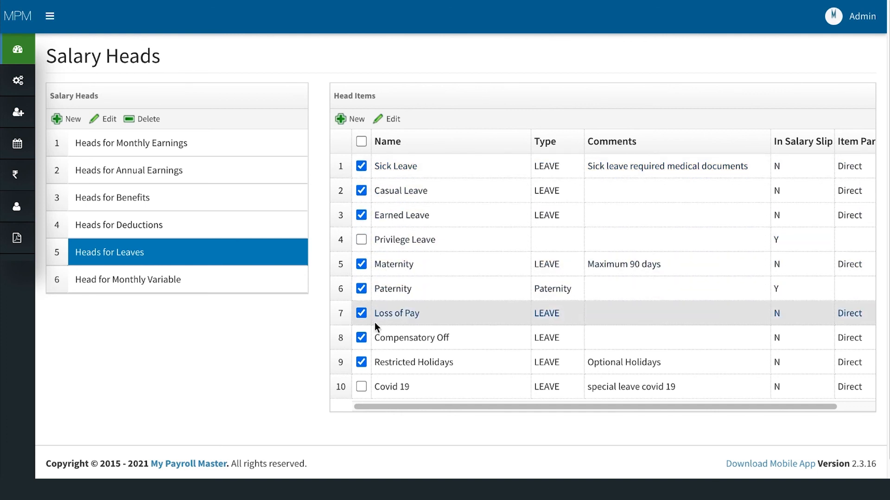
left_click(361, 387)
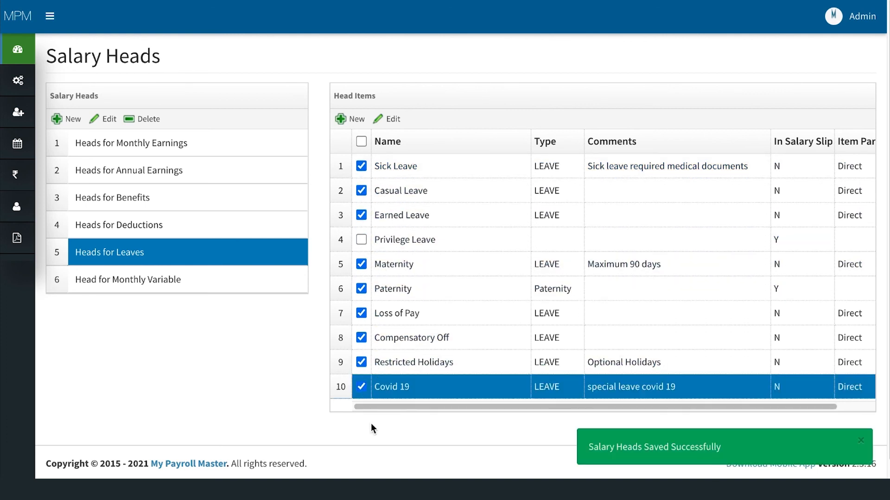
Review the head items listed under Heads for Benefits, Heads for Deductions and Heads for Annual Earnings.
left_click(175, 203)
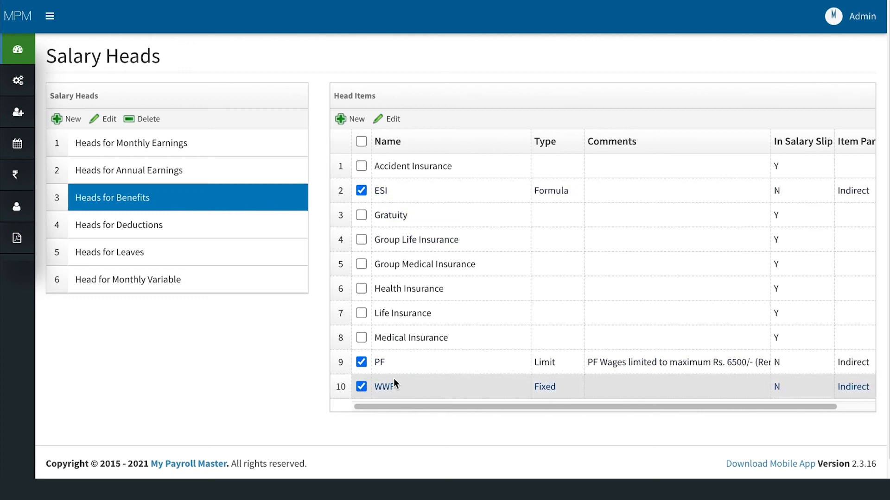
left_click(197, 234)
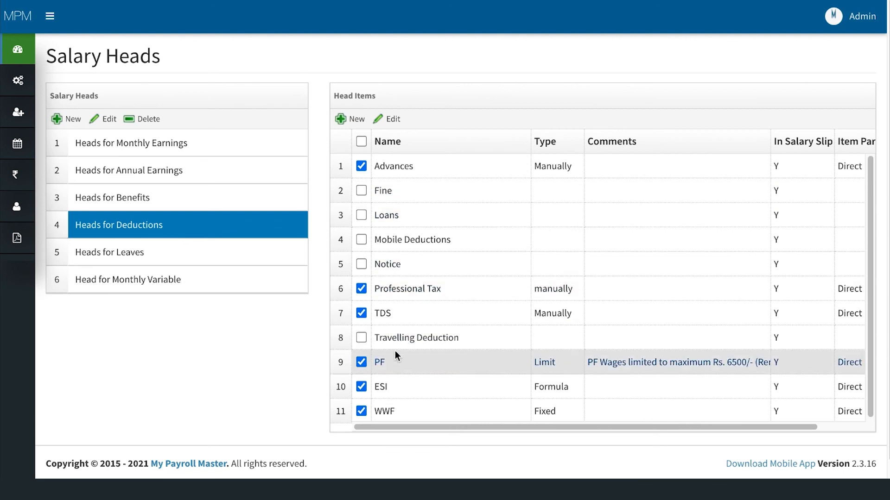
left_click(215, 175)
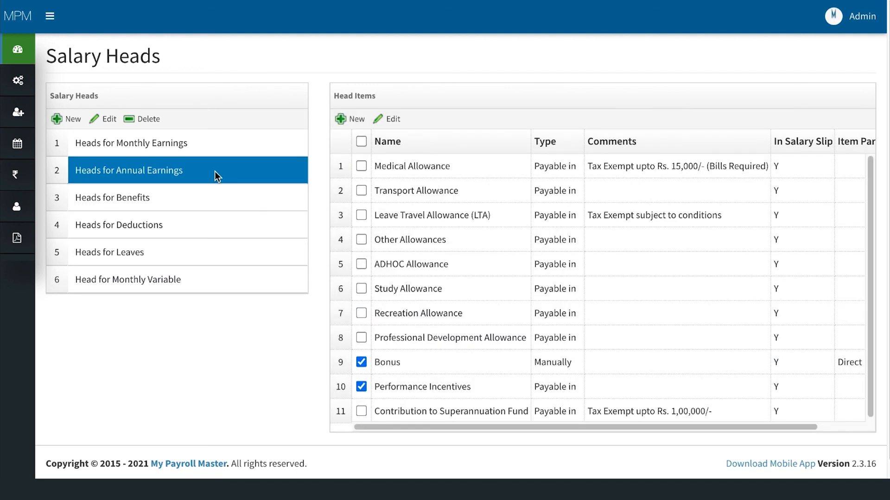